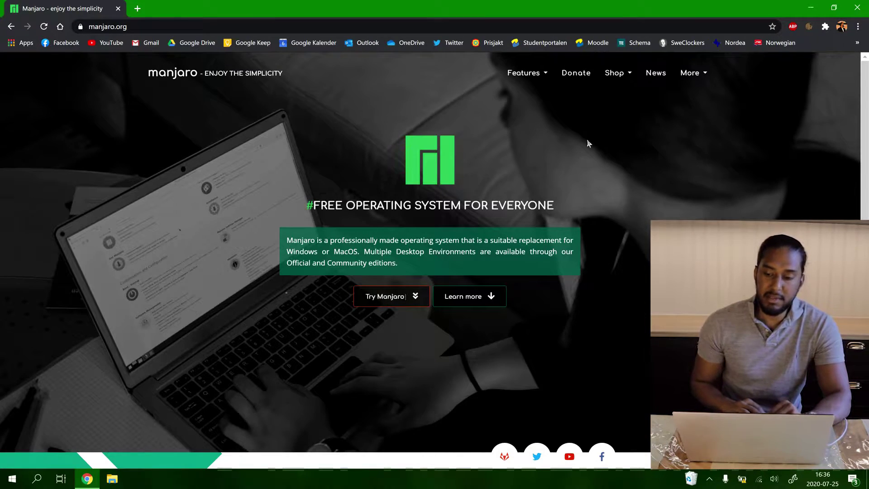
- Start the 2.6 GB Manjaro XFCE 20.0.3 ISO download from OSDN, then open a new browser tab
left_click(393, 296)
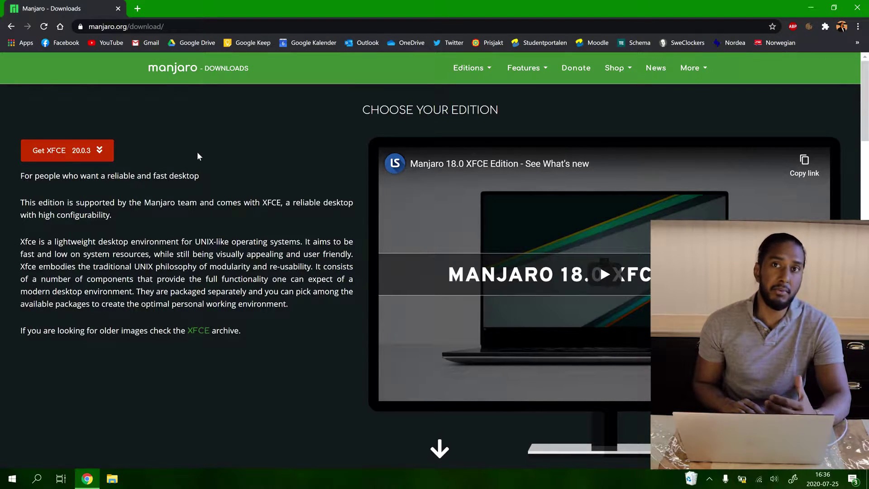
left_click(83, 155)
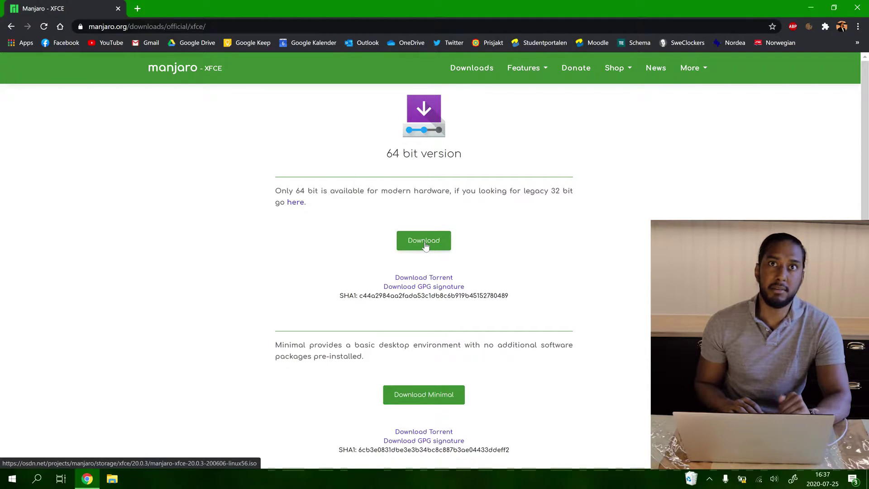
left_click(426, 245)
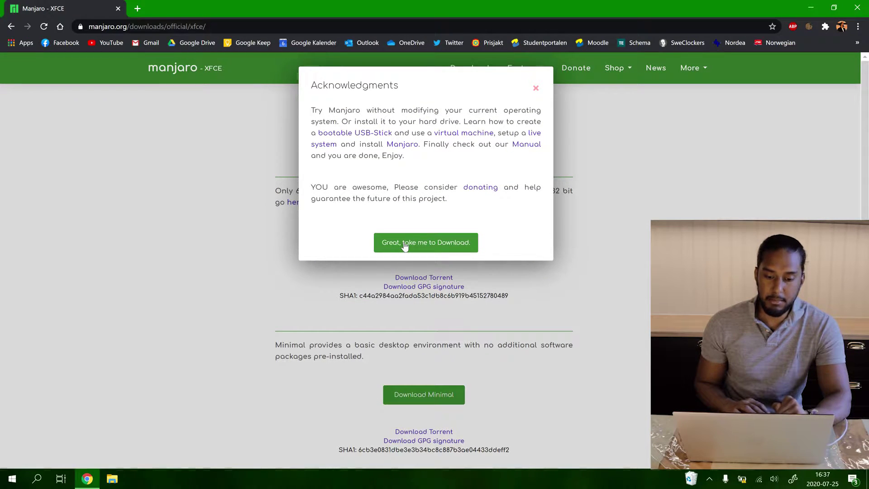
left_click(405, 245)
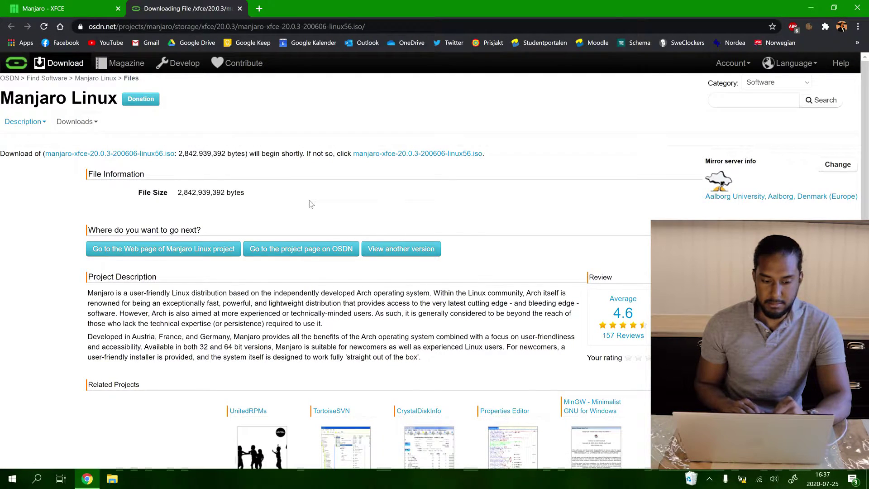
left_click(153, 158)
left_click(362, 10)
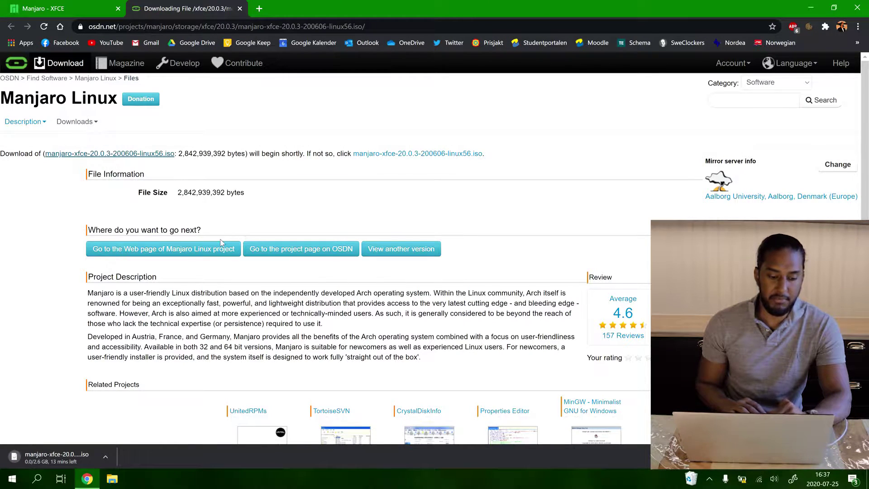
left_click(259, 8)
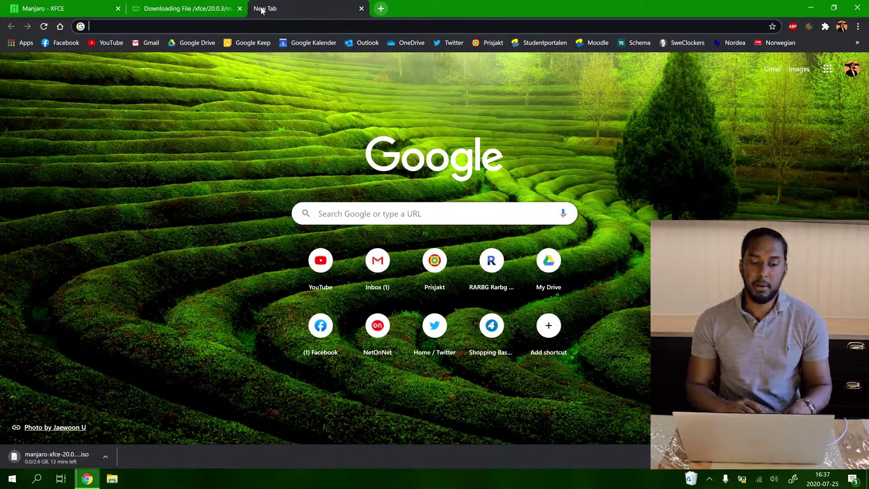
type("rufus")
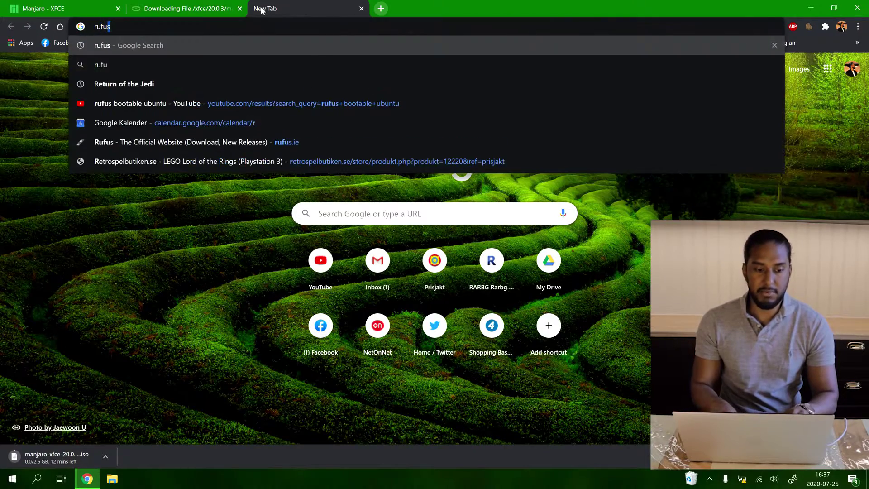
- Search for rufus, go to rufus.ie and download Rufus 3.11 Portable
key("Return")
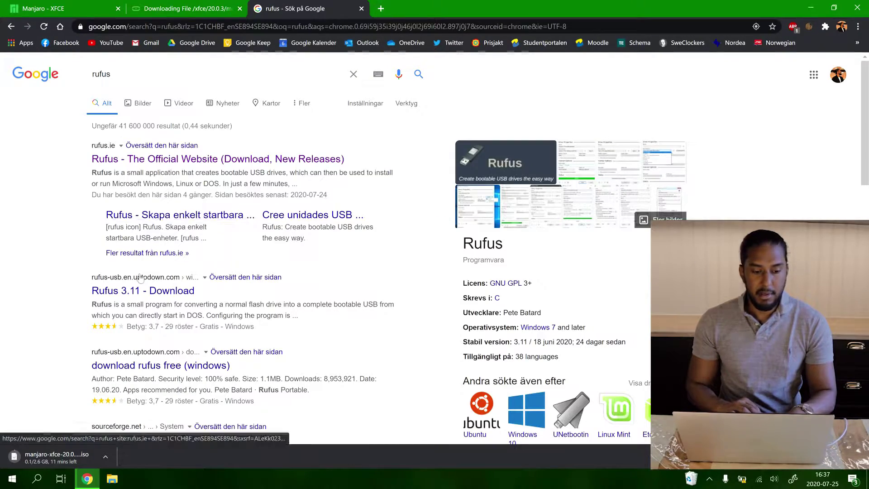
left_click(129, 159)
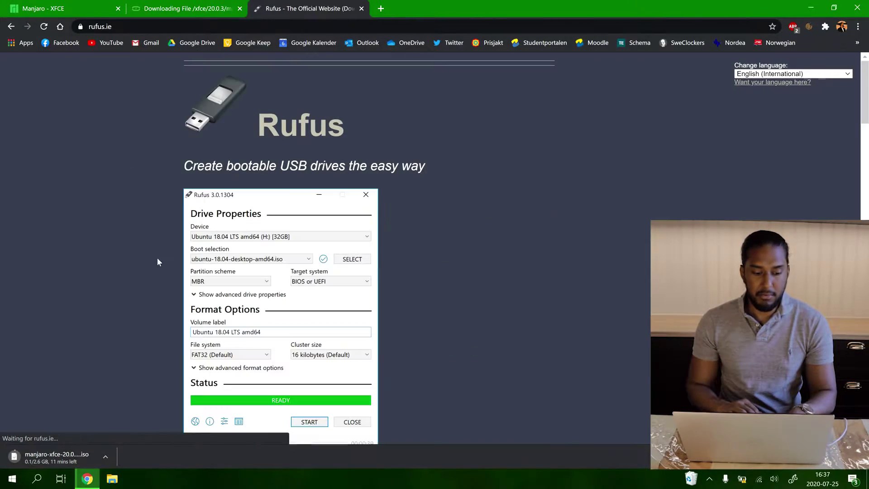
scroll(191, 276, "down", 5)
scroll(190, 276, "down", 3)
scroll(191, 277, "down", 2)
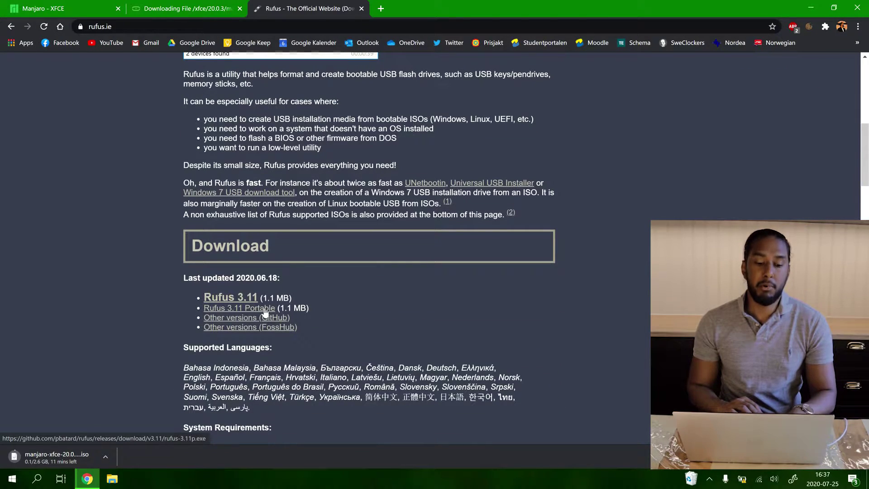
left_click(265, 310)
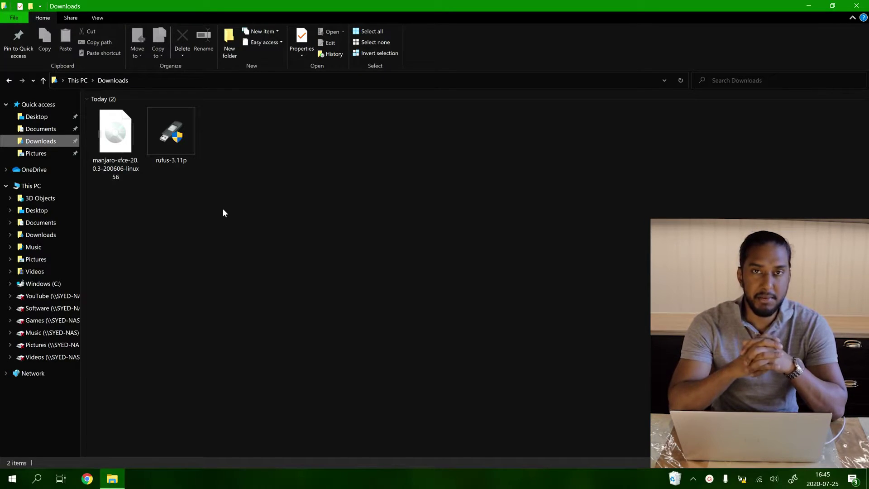
- Run rufus-3.11p from Downloads, allow online update checks, and close the elementary OS (D:) window
left_click(174, 150)
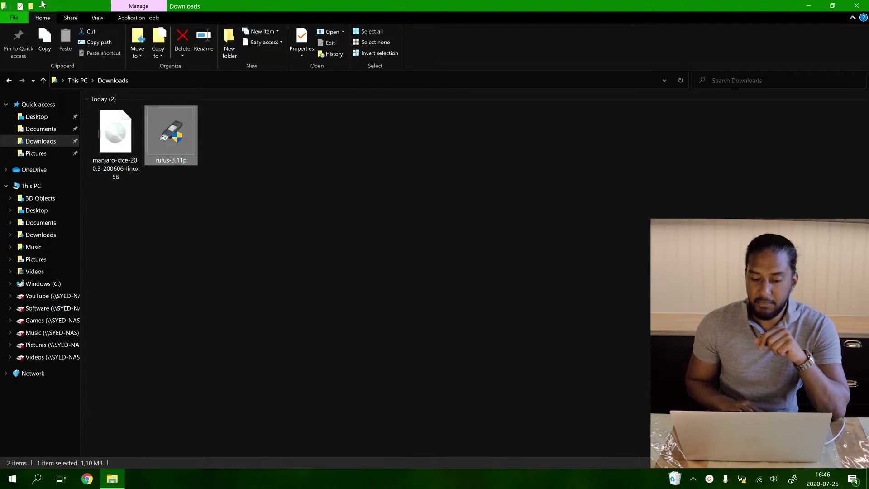
key("Return")
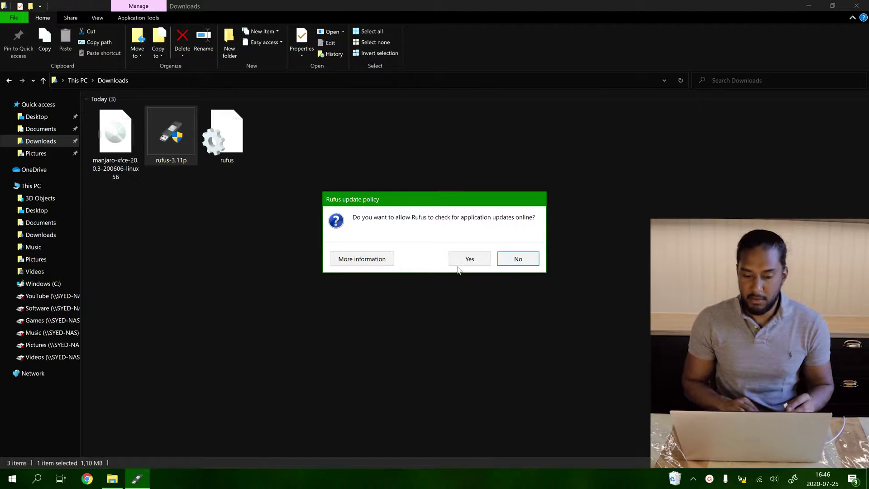
left_click(470, 259)
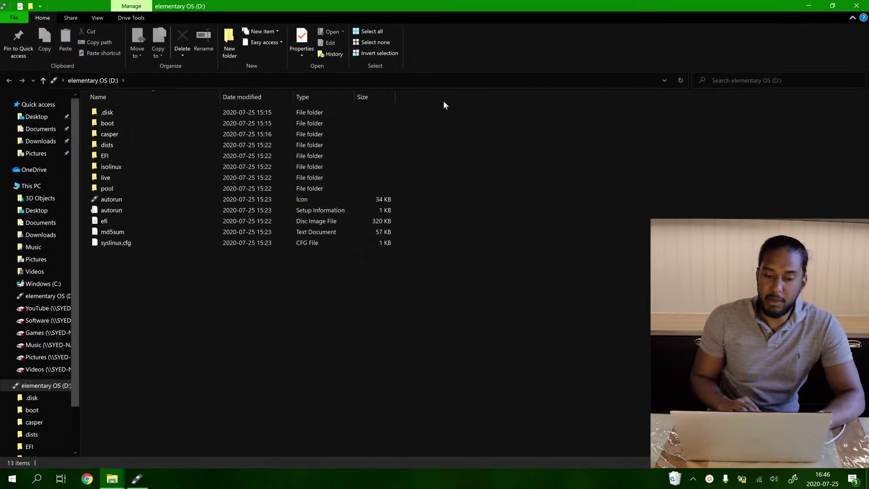
left_click(858, 6)
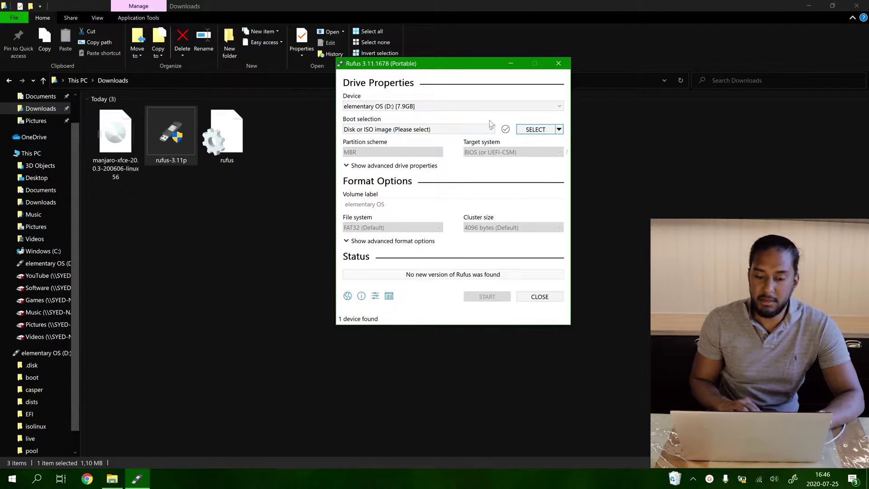
- Write the manjaro-xfce ISO to the 7.9 GB elementary OS (D:) drive, confirming the data wipe
left_click(476, 106)
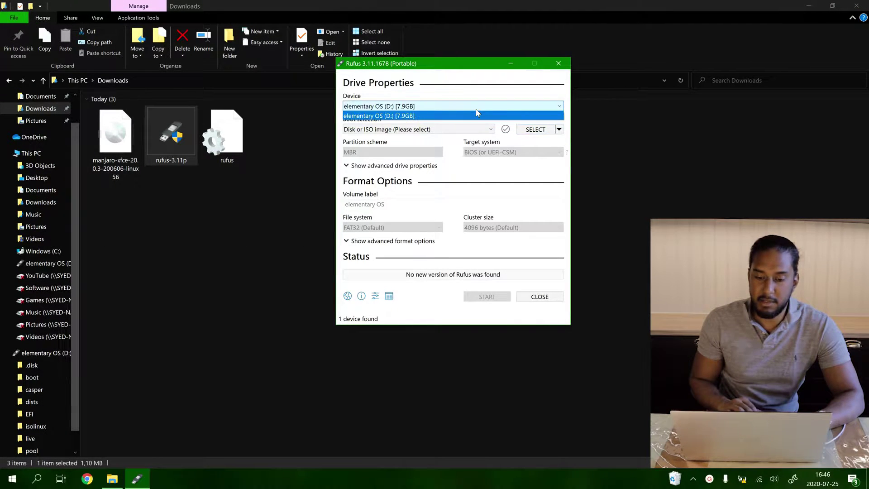
left_click(416, 116)
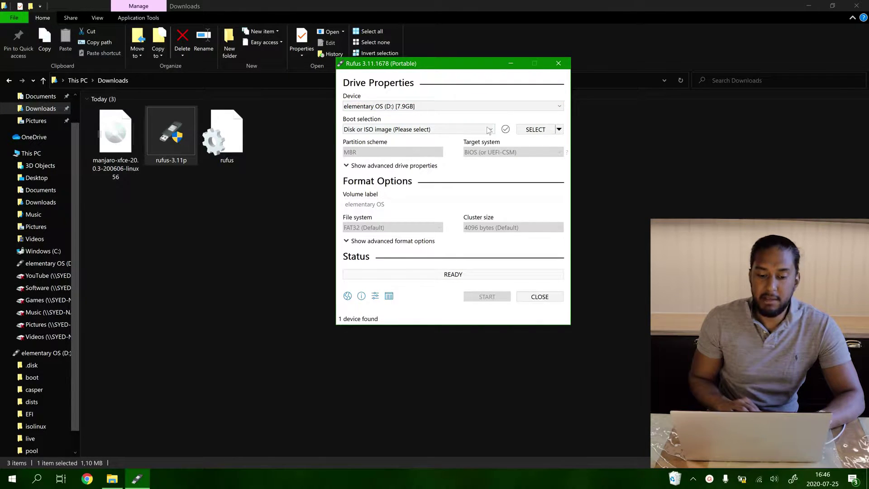
left_click(536, 129)
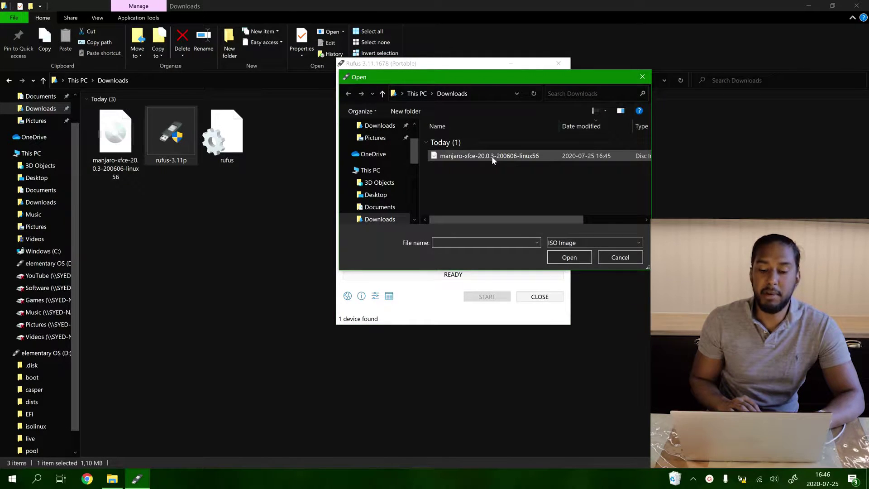
left_click(492, 156)
double_click(492, 156)
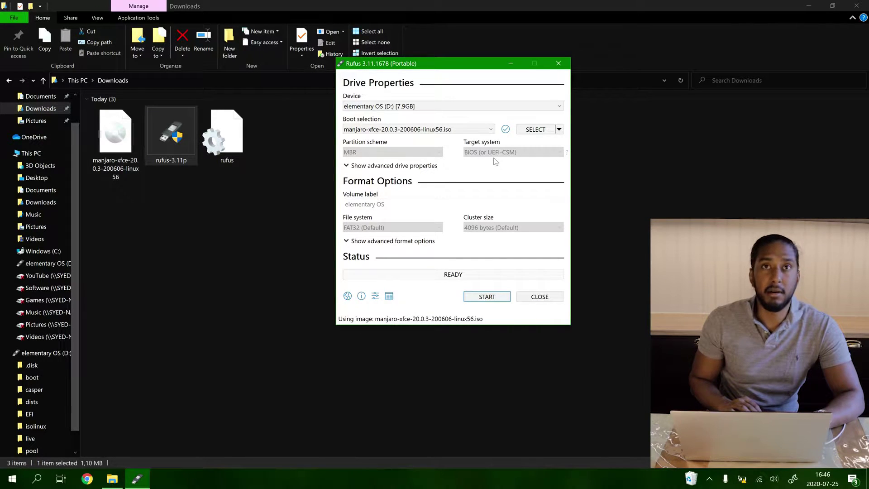
left_click(487, 297)
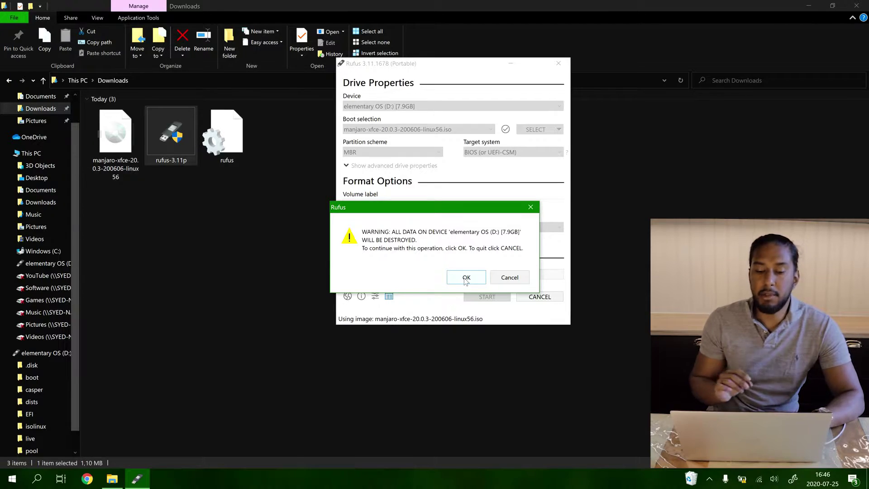
left_click(466, 277)
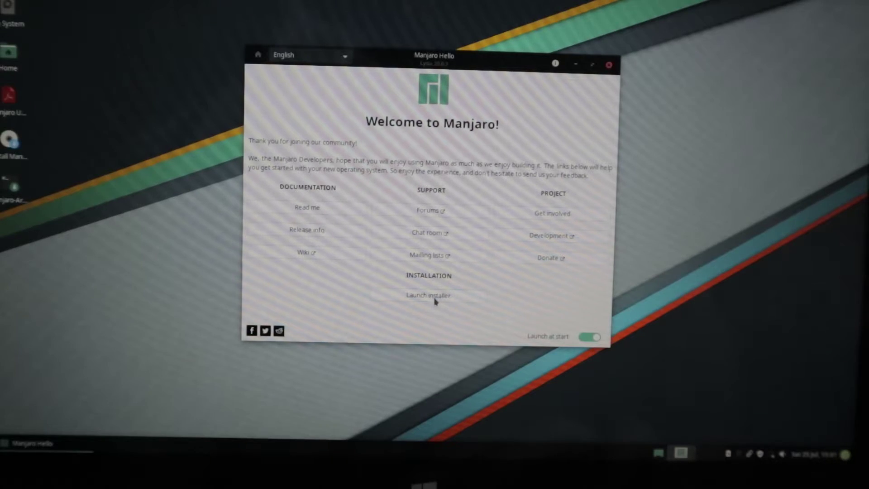
- Launch the Manjaro 20.0.3 Lysia installer from Manjaro Hello and show the Wi-Fi network list
left_click(435, 302)
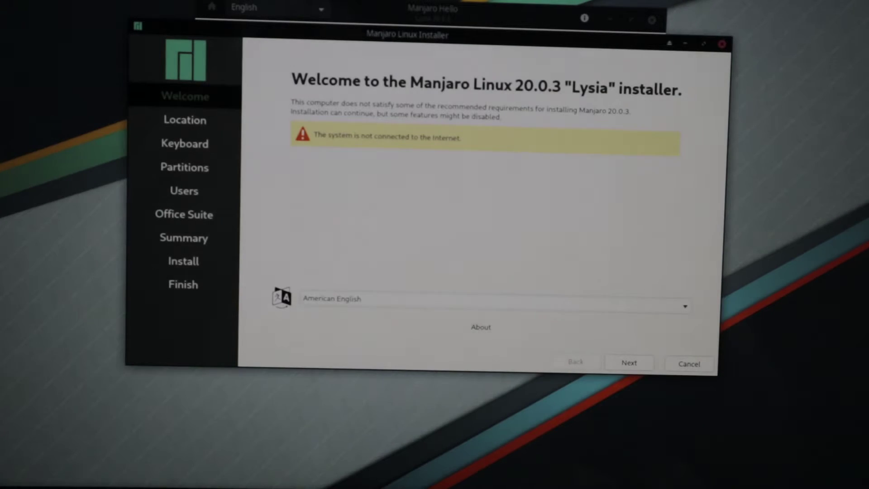
left_click(862, 486)
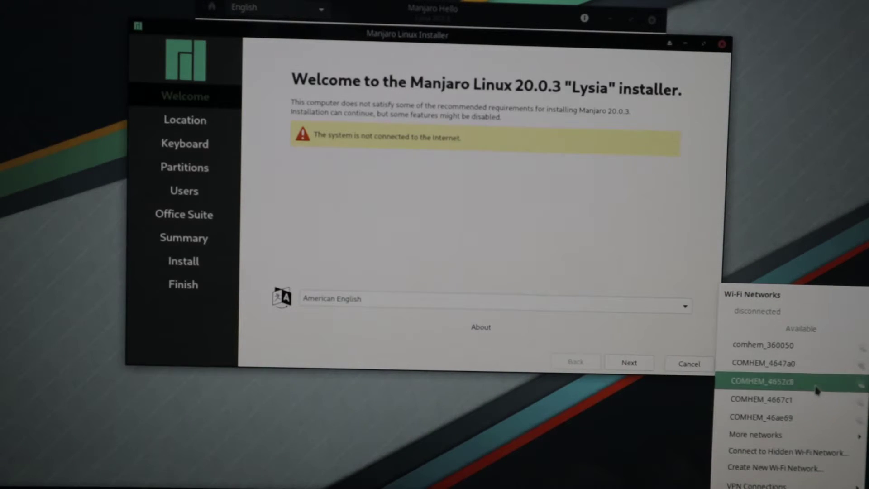
- Join the COMHEM_4647a0 Wi-Fi network by submitting its password
left_click(797, 401)
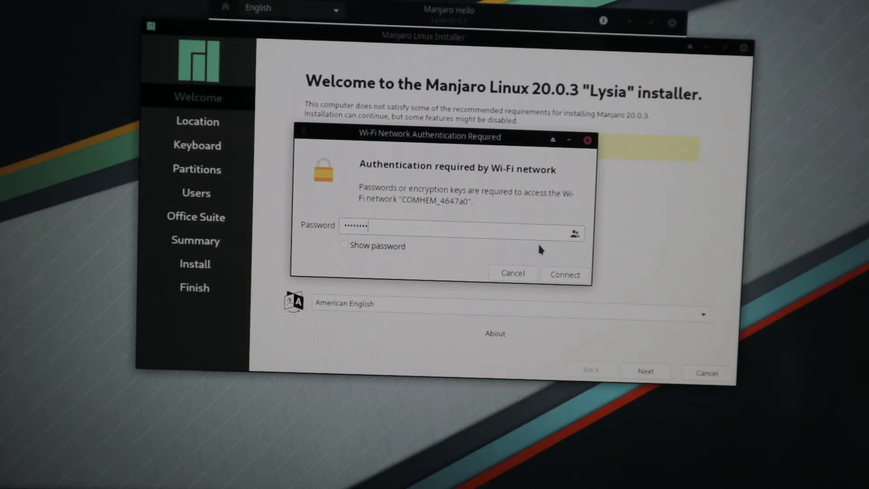
left_click(538, 242)
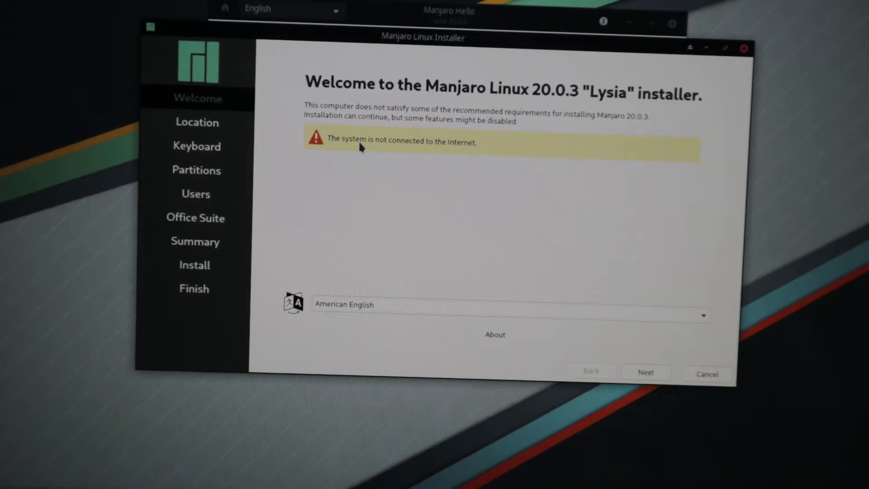
- Quit and relaunch the installer from Manjaro Hello, keeping the language as American English
left_click(744, 48)
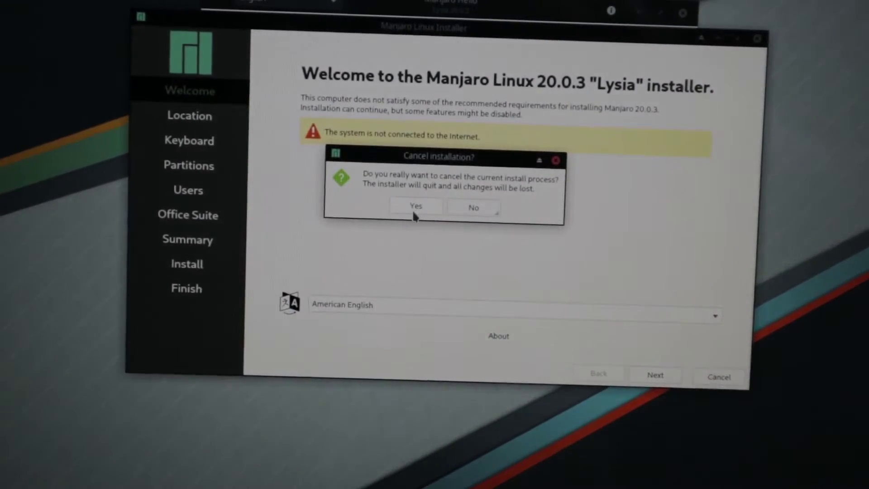
left_click(417, 204)
left_click(442, 317)
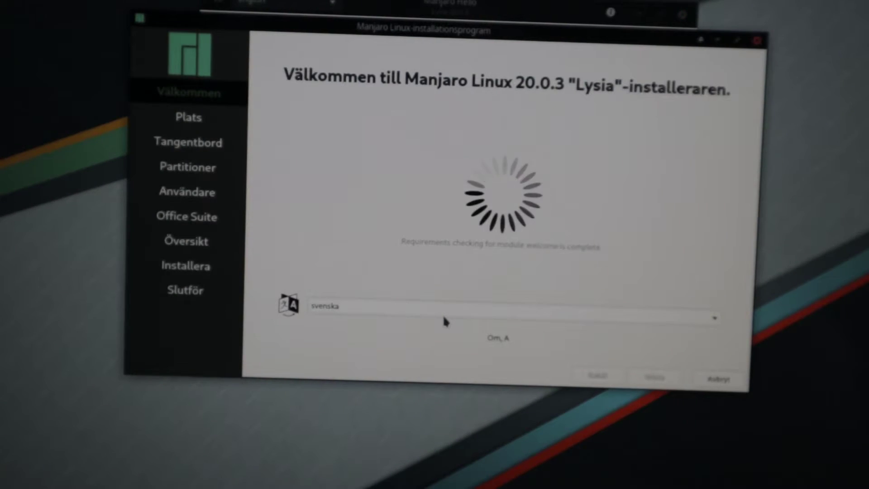
left_click(354, 312)
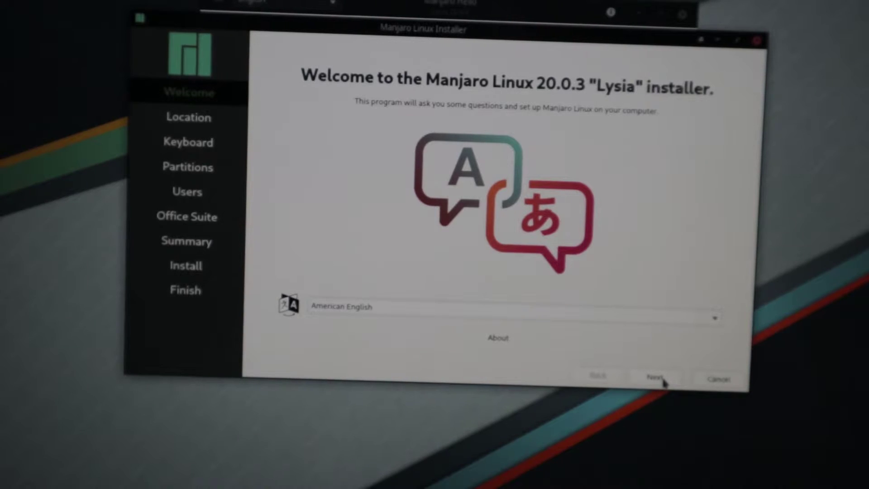
- Continue past the Welcome page and accept Region Europe, Zone Stockholm
left_click(658, 378)
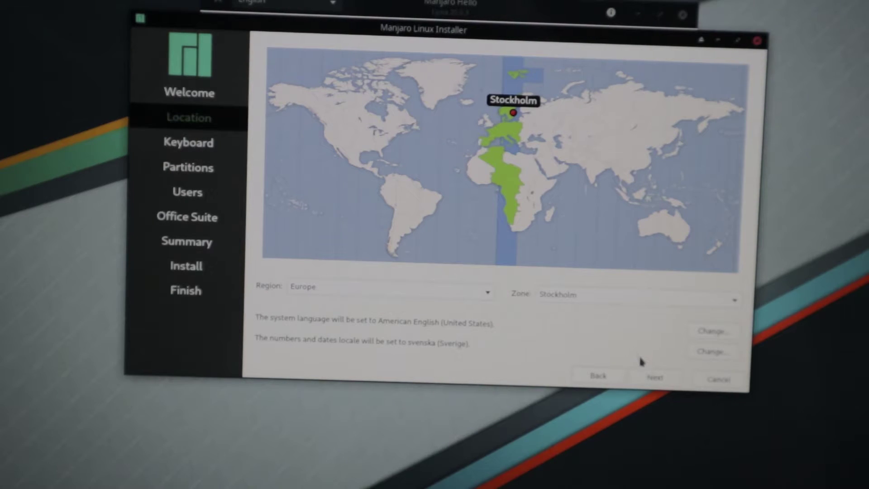
left_click(650, 381)
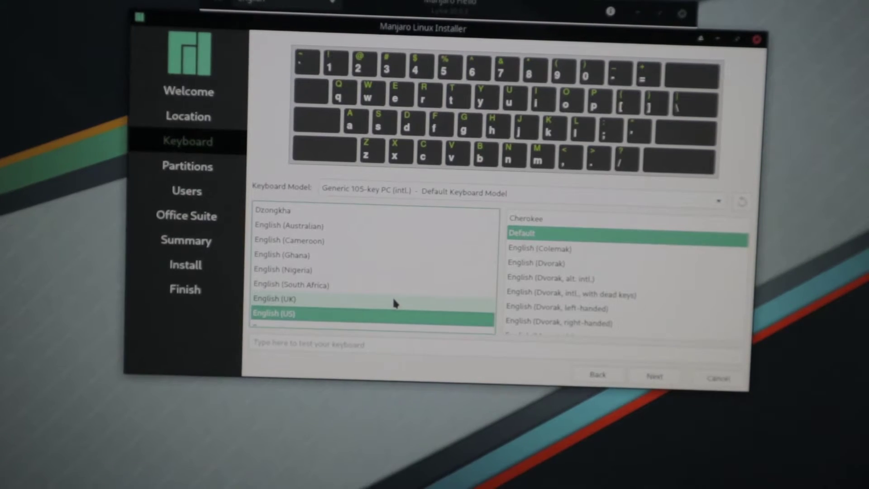
- Pick the Swedish keyboard layout with the Default variant and continue to Partitions
key("Down")
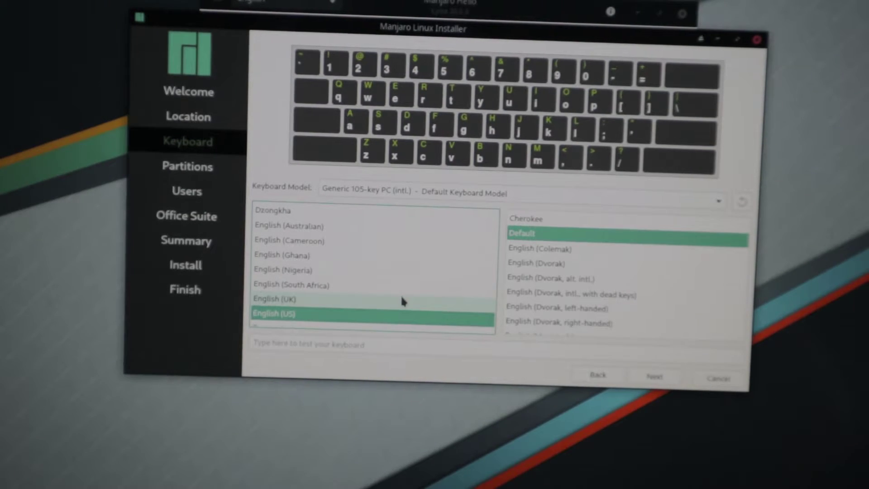
key("Down")
key("Page_Down")
key("Page_Down")
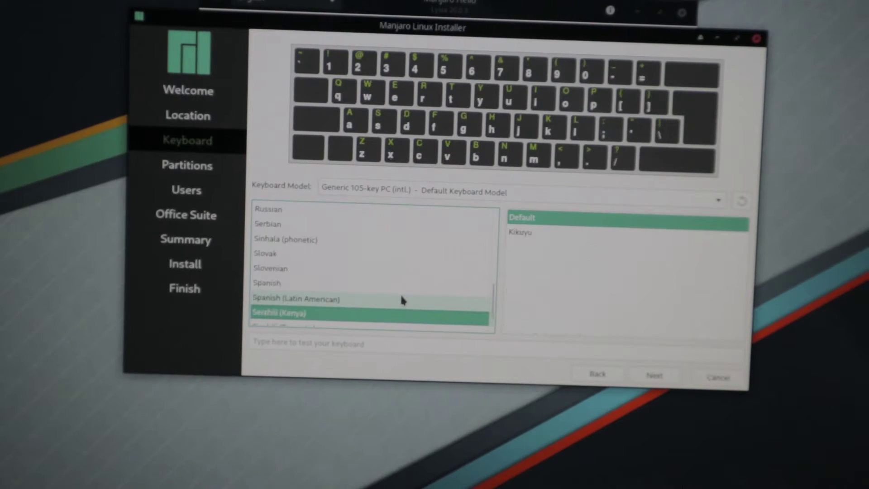
key("Down")
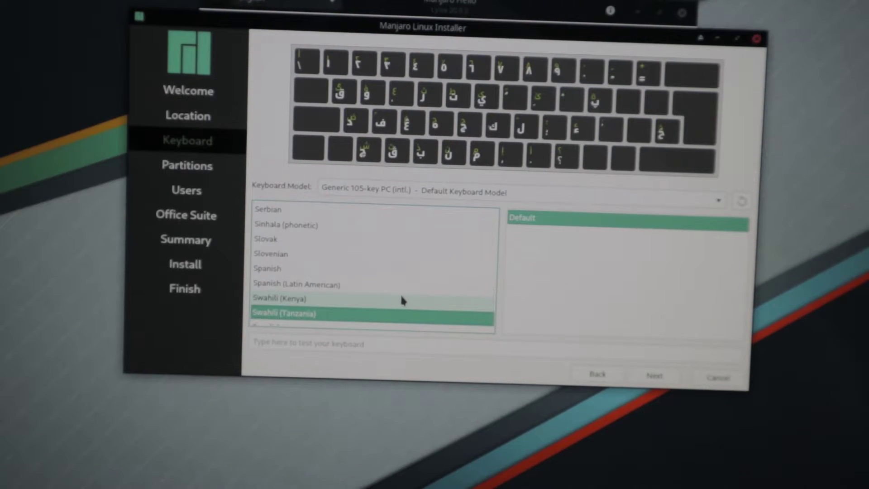
key("Down")
key("Down")
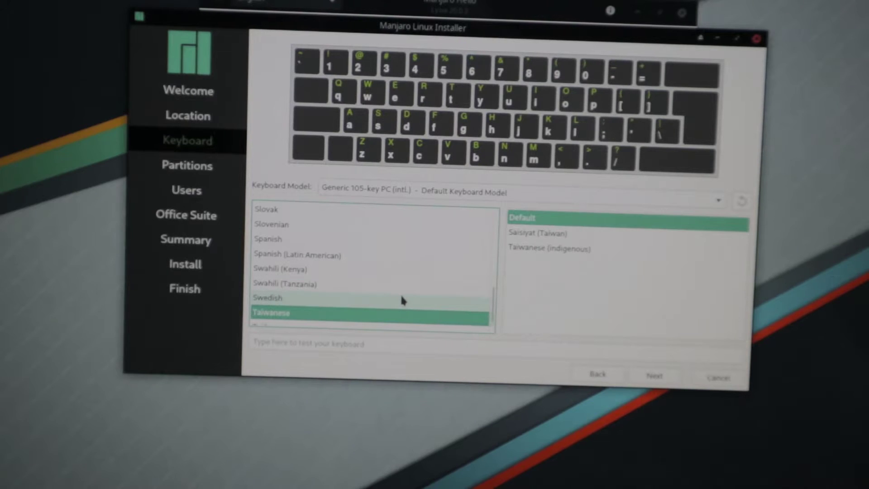
left_click(373, 298)
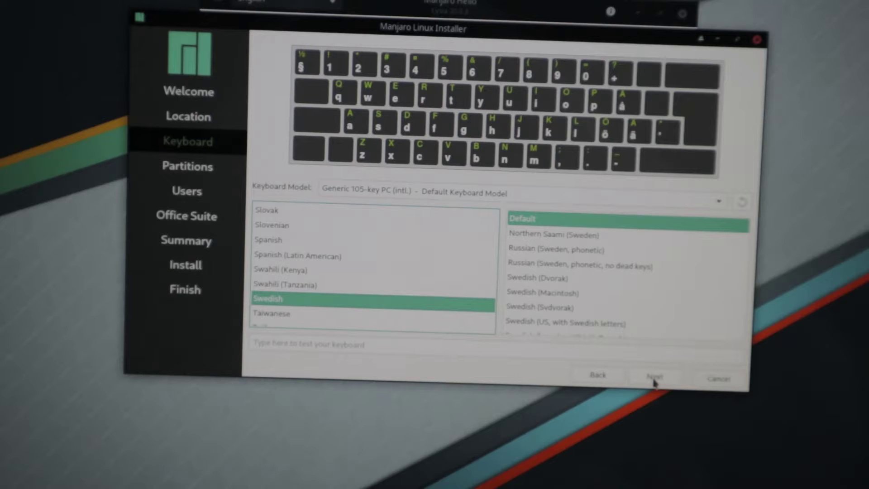
left_click(655, 378)
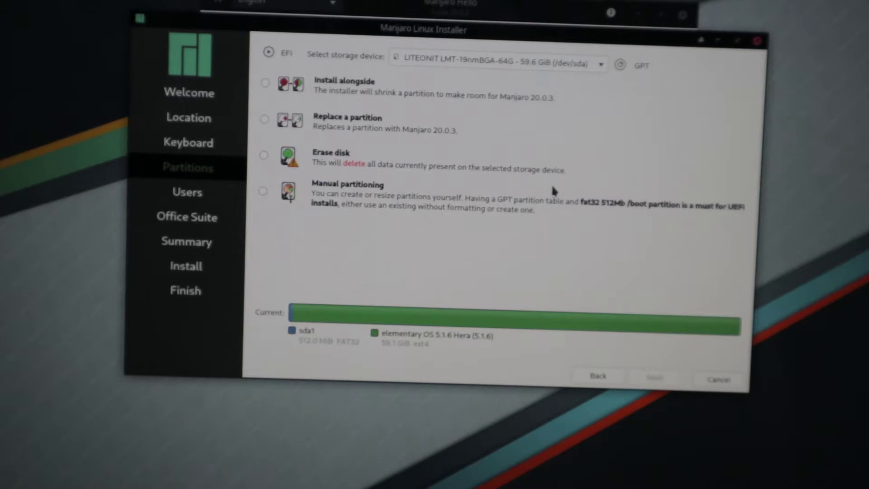
- Choose Erase disk with No Swap for the 59.6 GB drive and continue to Users
left_click(263, 156)
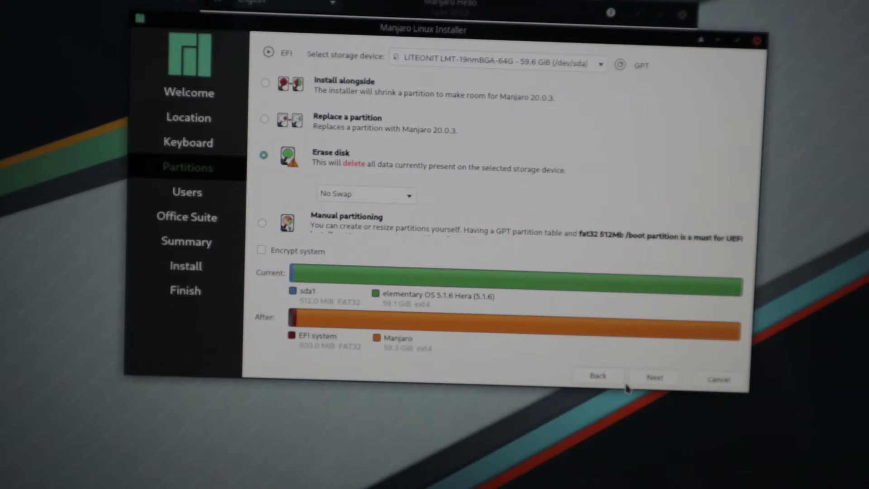
left_click(657, 378)
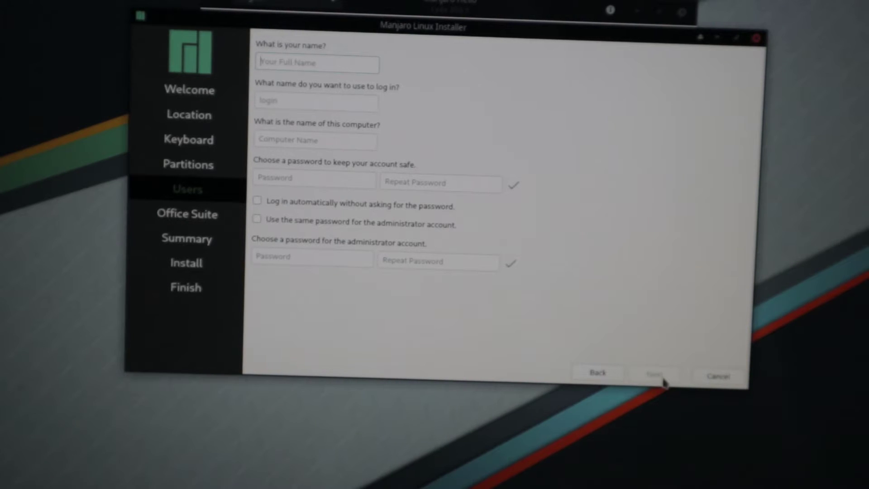
type("Human")
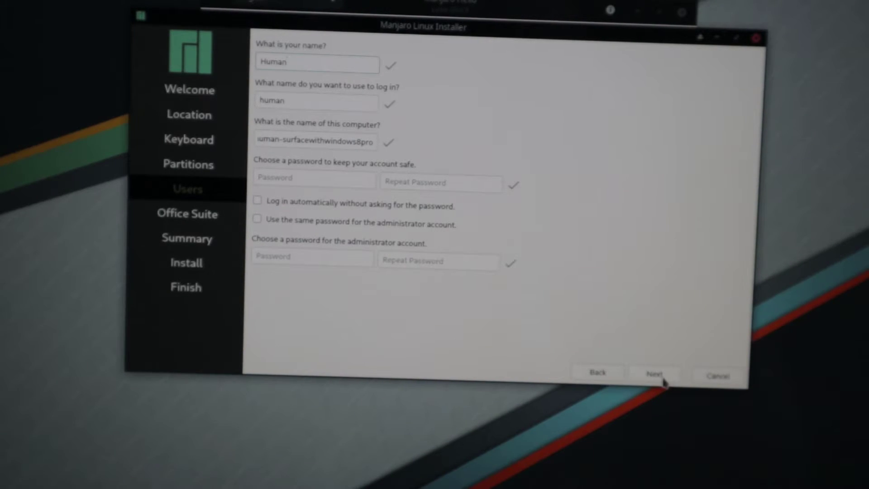
type("Suten")
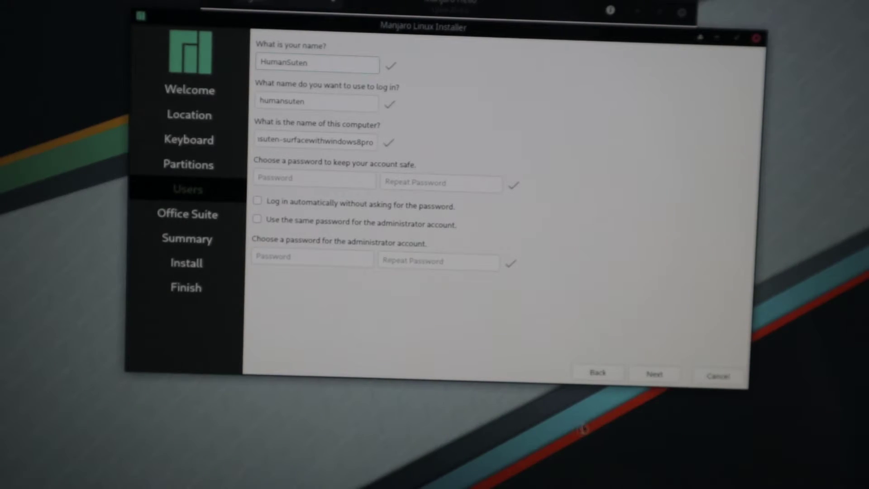
- Enter the account password, with automatic login and the same password for administrator
left_click(323, 259)
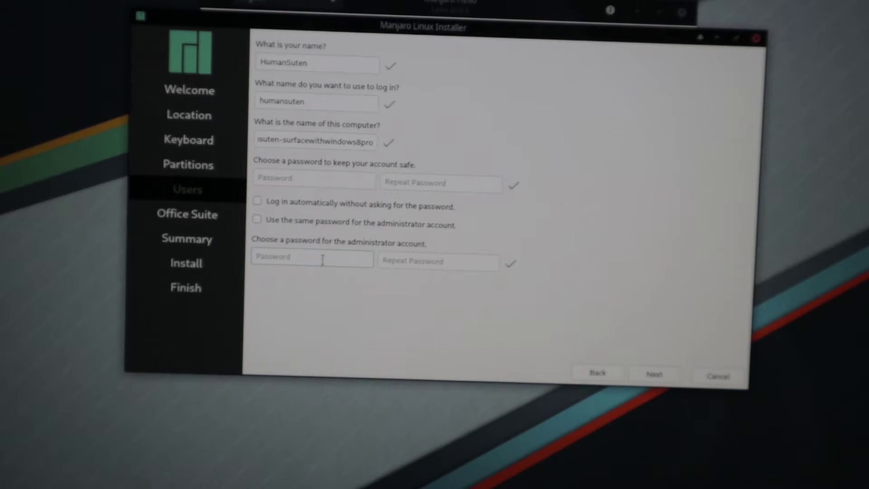
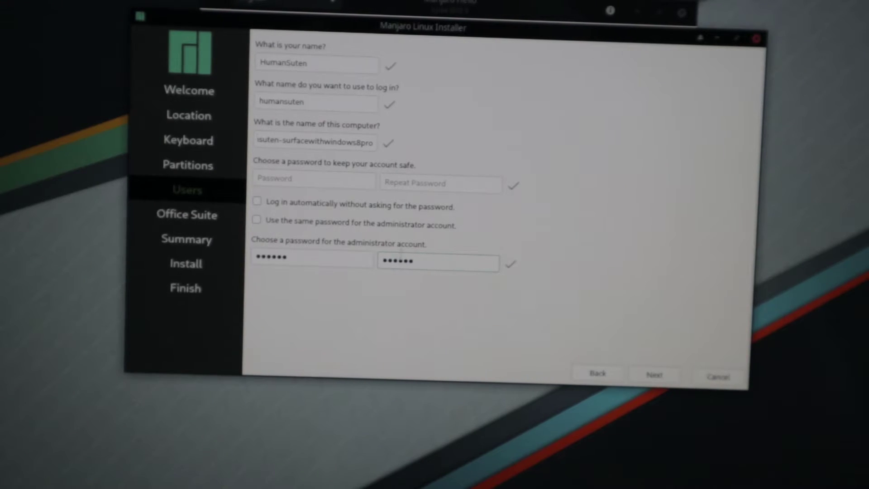
left_click(347, 207)
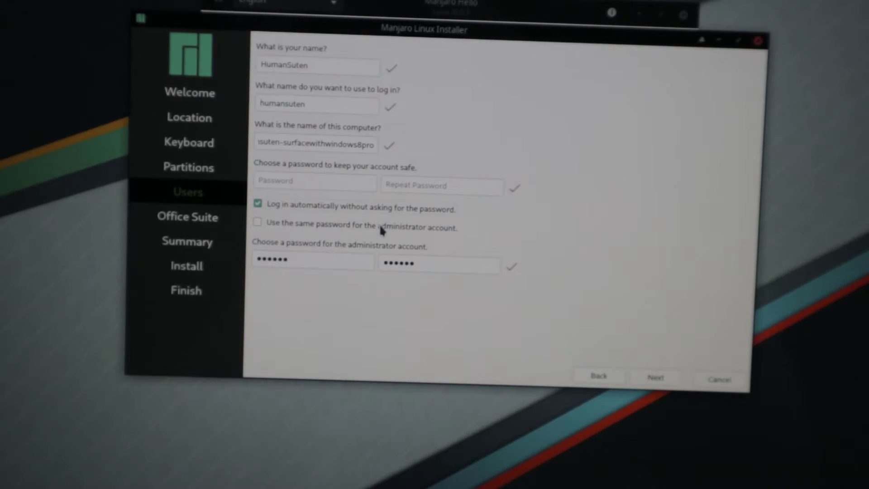
left_click(392, 223)
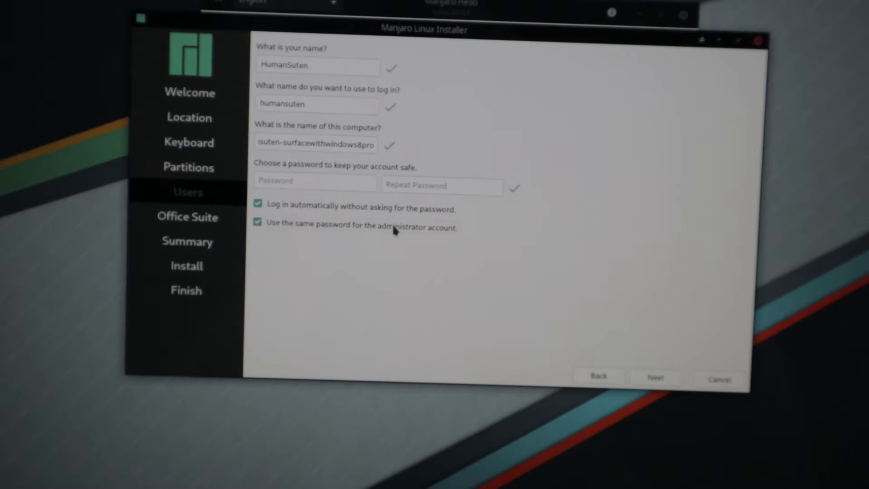
left_click(347, 180)
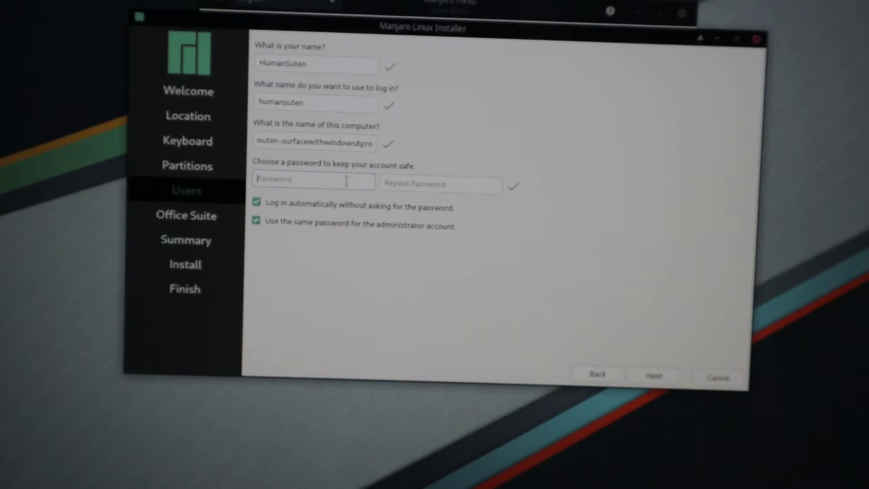
type("••")
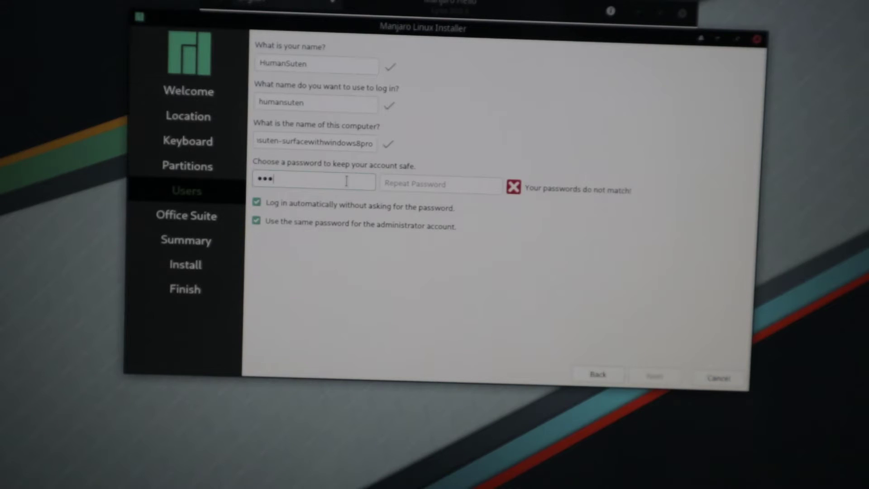
type("••")
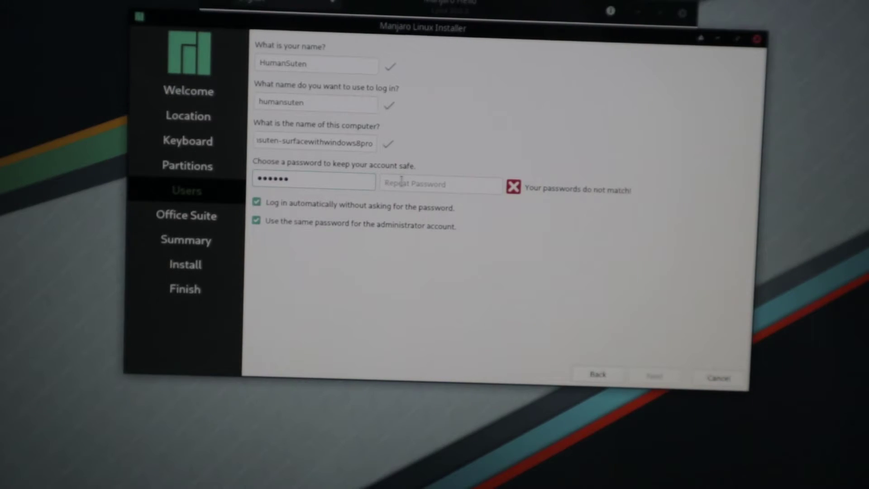
type("••")
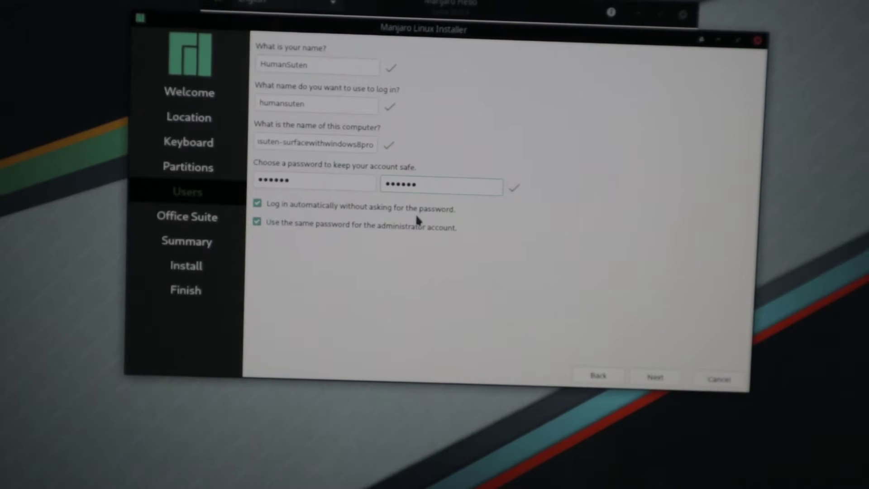
left_click(664, 379)
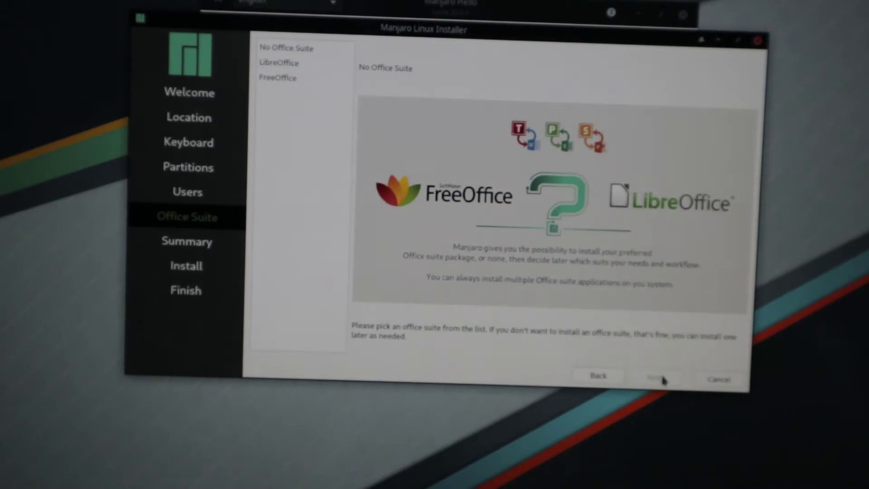
- Pick FreeOffice over LibreOffice in the office suite list and move on to the summary
left_click(296, 64)
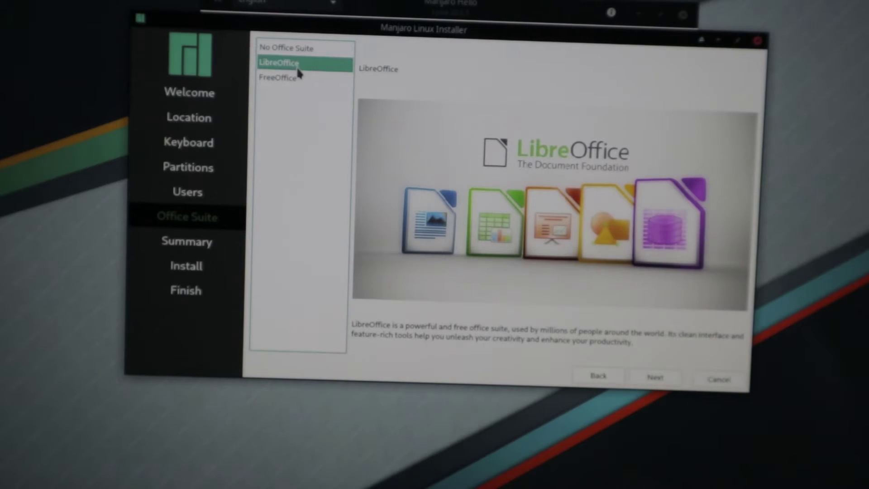
left_click(304, 76)
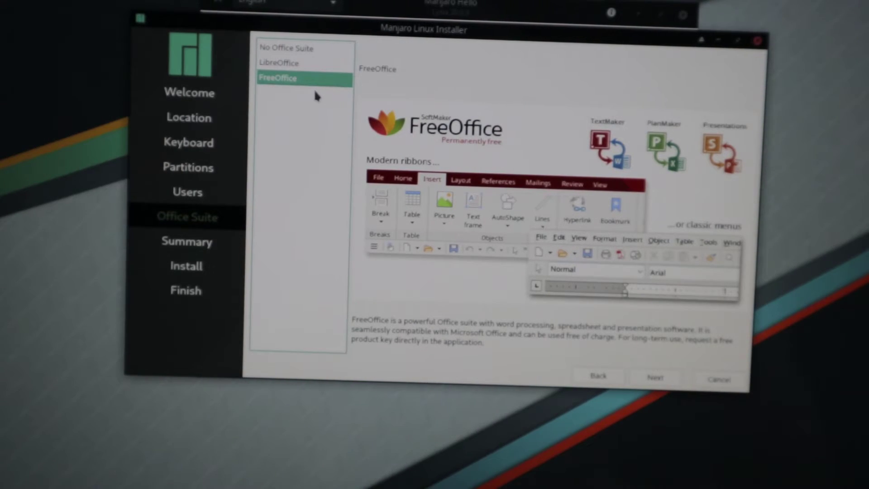
left_click(656, 375)
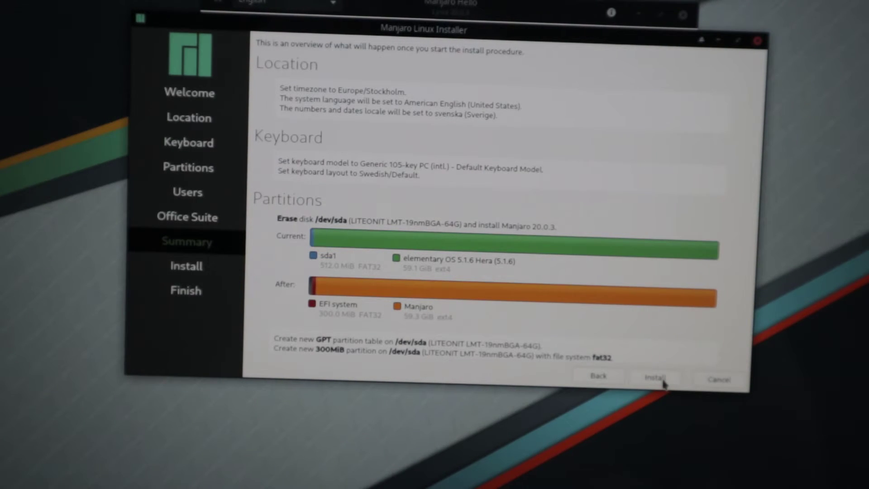
- Start installing Manjaro 20.0.3 over /dev/sda and confirm with Install now
left_click(663, 382)
left_click(414, 209)
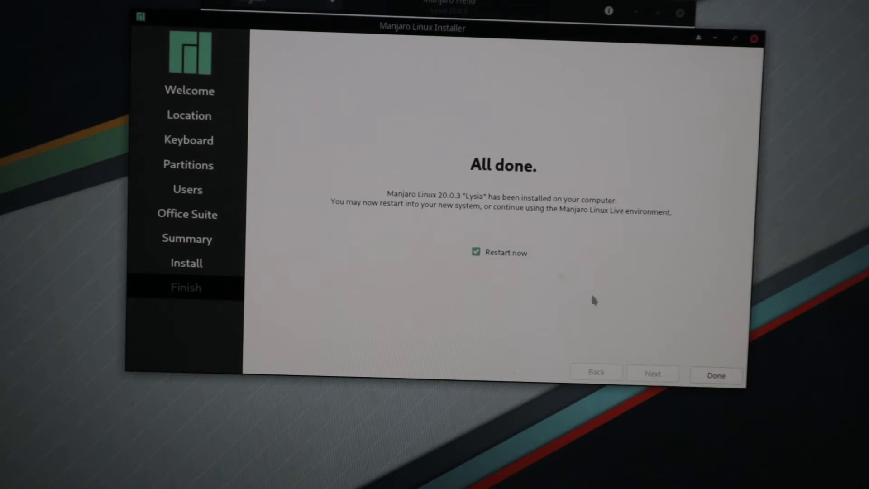
- Restart into the new XFCE desktop, turn off Manjaro Hello's Launch at start, and close it
left_click(707, 378)
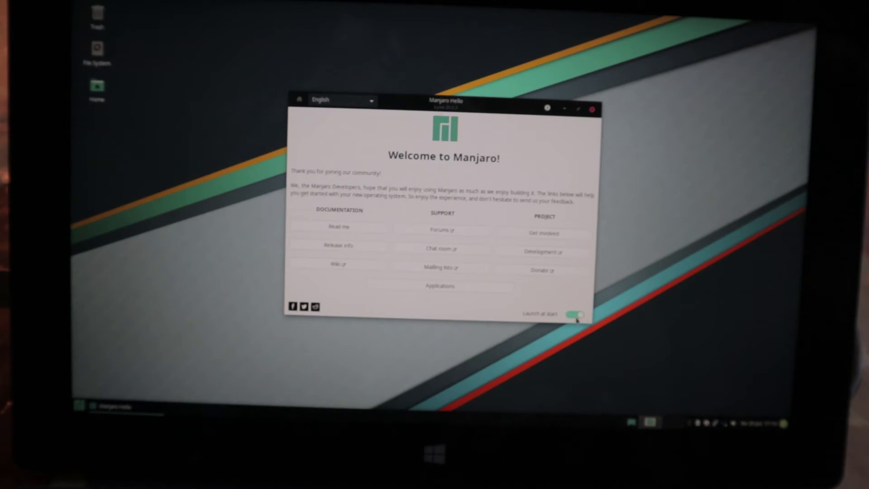
left_click(574, 314)
left_click(591, 109)
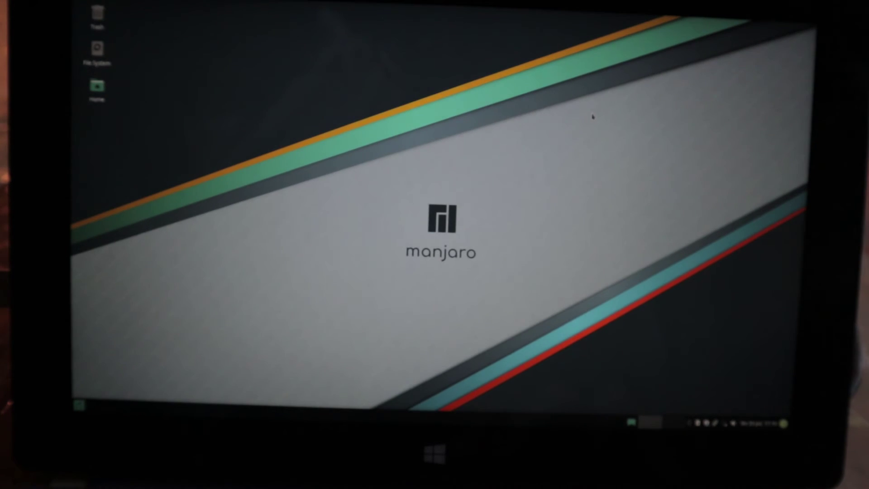
- Bring up the Whisker menu with the Super key
key("super")
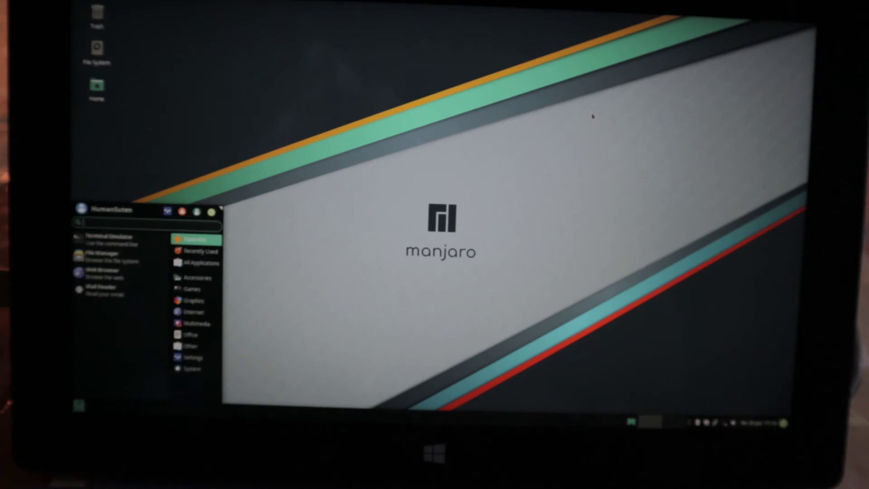